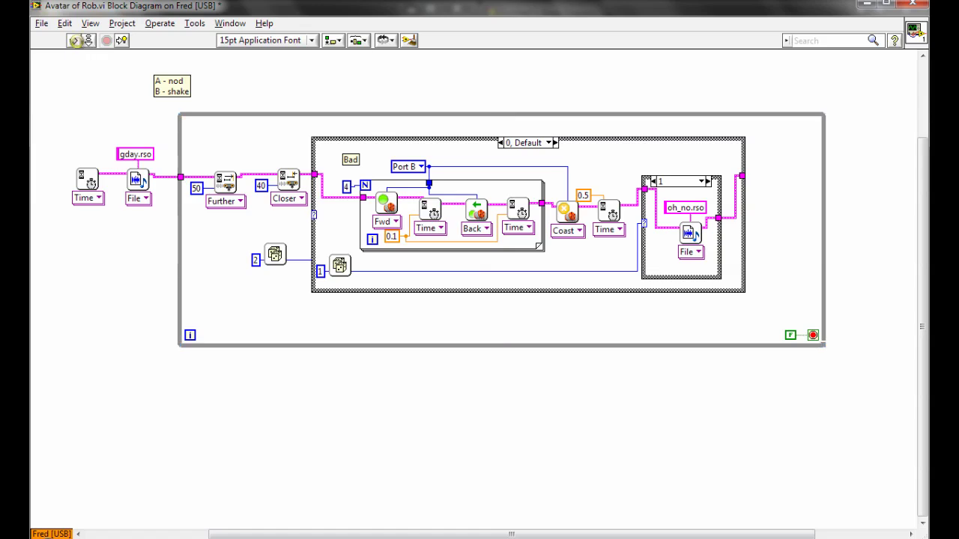
Step: Run Avatar of Rob to download it to the NXT brick, and acknowledge the out-of-memory message
{"action": "left_click", "coordinate": [74, 40]}
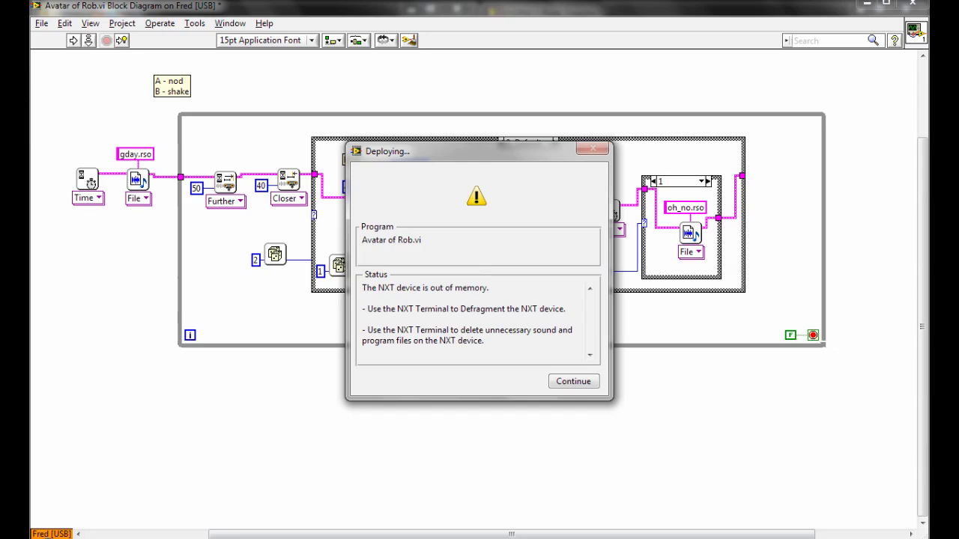
{"action": "left_click", "coordinate": [575, 382]}
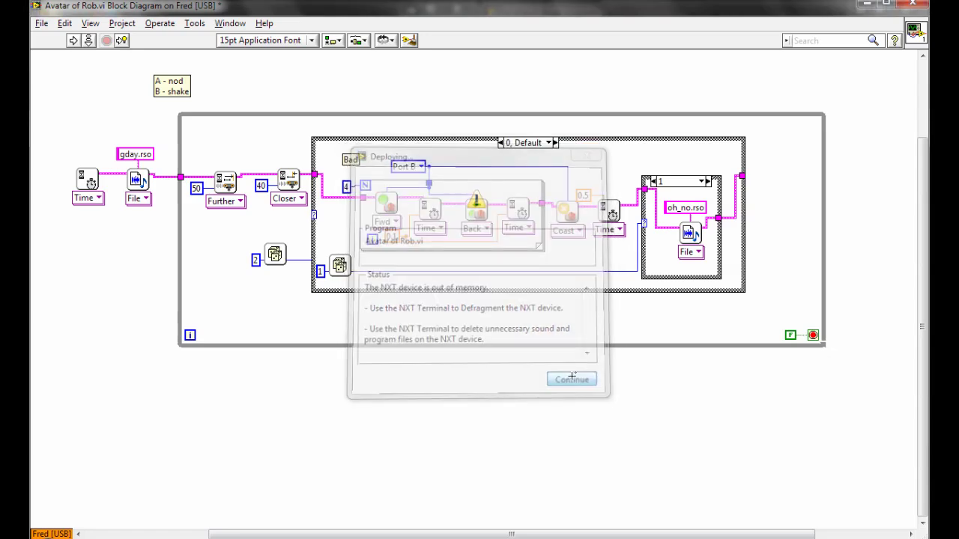
Step: Bring up the NXT Terminal via Tools > NXT Tools, showing brick Fred's files and 7.7 KB free
{"action": "left_click", "coordinate": [192, 25]}
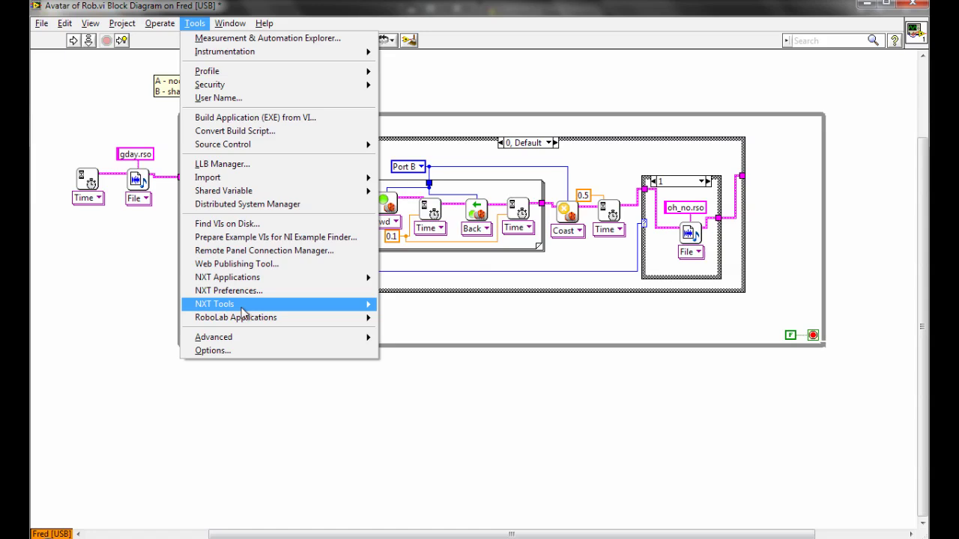
{"action": "mouse_move", "coordinate": [244, 309]}
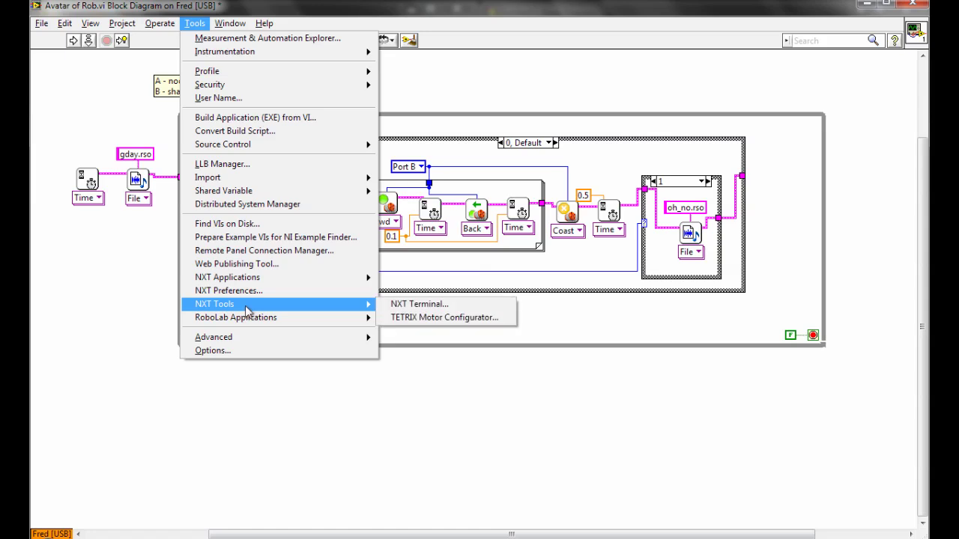
{"action": "left_click", "coordinate": [412, 307]}
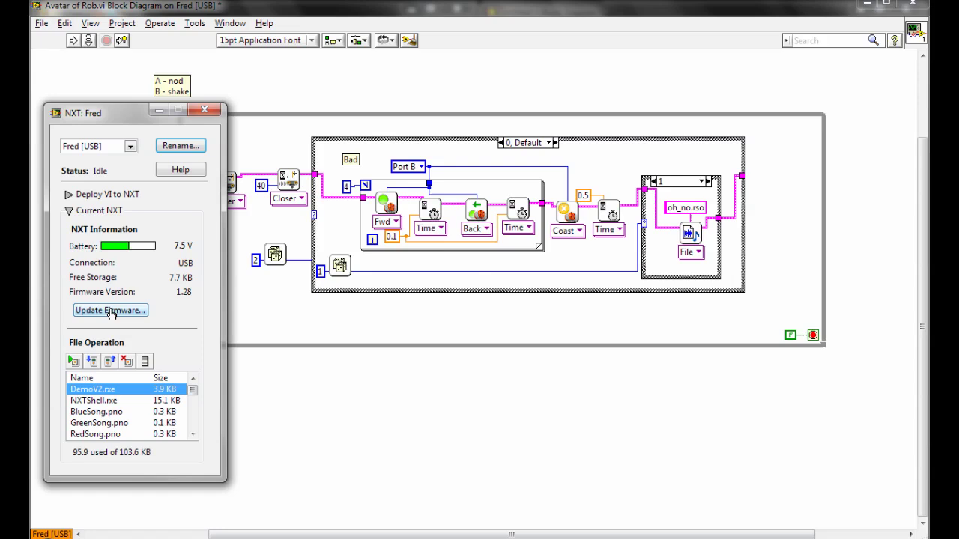
Step: Scroll through the brick's file list and select the 15.1 KB NXTShell.rxe
{"action": "left_click", "coordinate": [194, 436]}
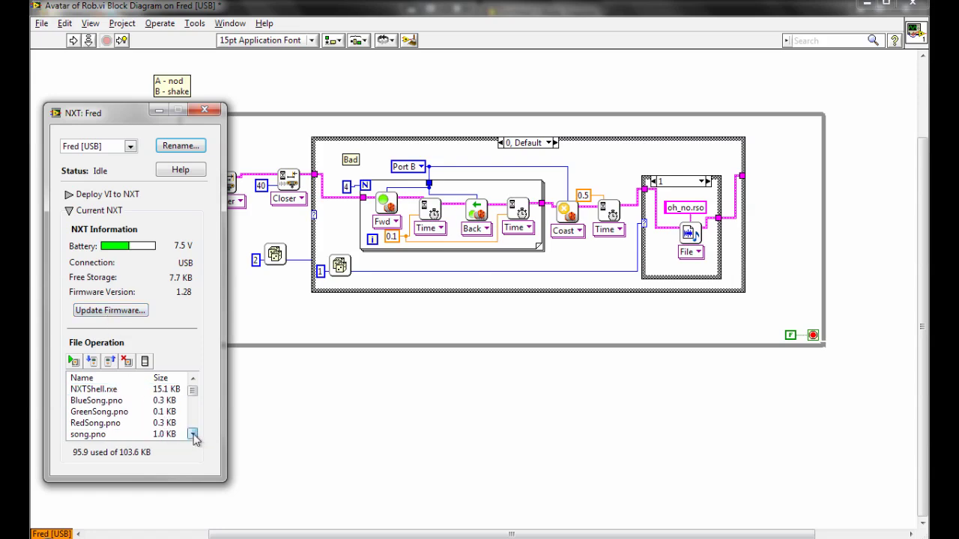
{"action": "left_click", "coordinate": [193, 436]}
{"action": "left_click", "coordinate": [193, 435]}
{"action": "left_click", "coordinate": [193, 435]}
{"action": "left_click", "coordinate": [193, 435]}
{"action": "left_click", "coordinate": [193, 435]}
{"action": "left_click", "coordinate": [193, 435]}
{"action": "left_click", "coordinate": [193, 435]}
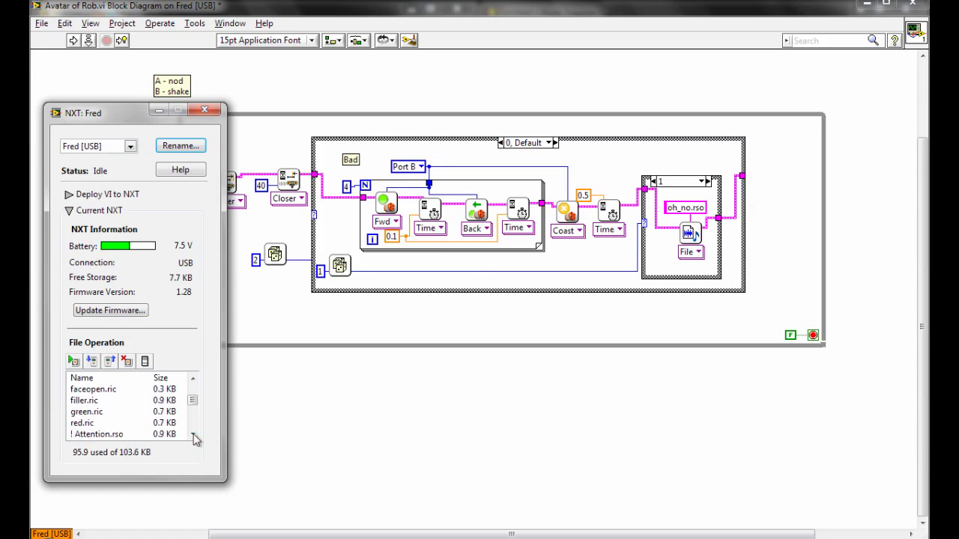
{"action": "left_click", "coordinate": [193, 435]}
{"action": "left_click", "coordinate": [193, 435]}
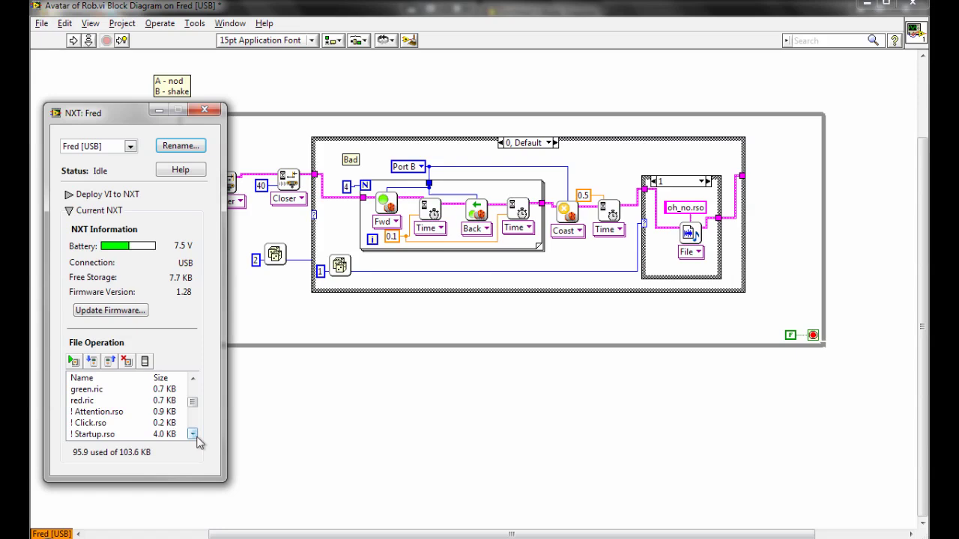
{"action": "mouse_move", "coordinate": [193, 405]}
{"action": "left_mouse_down"}
{"action": "mouse_move", "coordinate": [195, 417]}
{"action": "mouse_move", "coordinate": [194, 388]}
{"action": "left_mouse_up"}
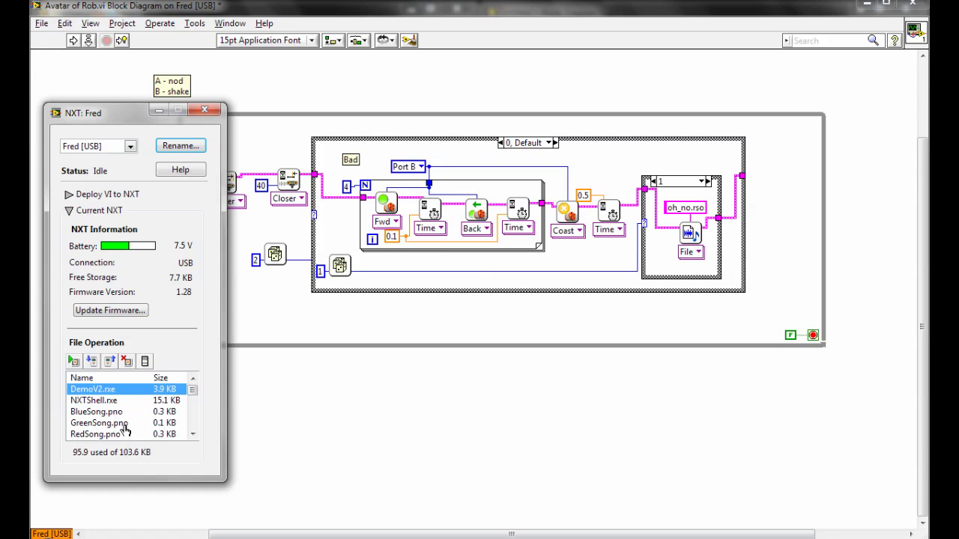
{"action": "left_click", "coordinate": [92, 404]}
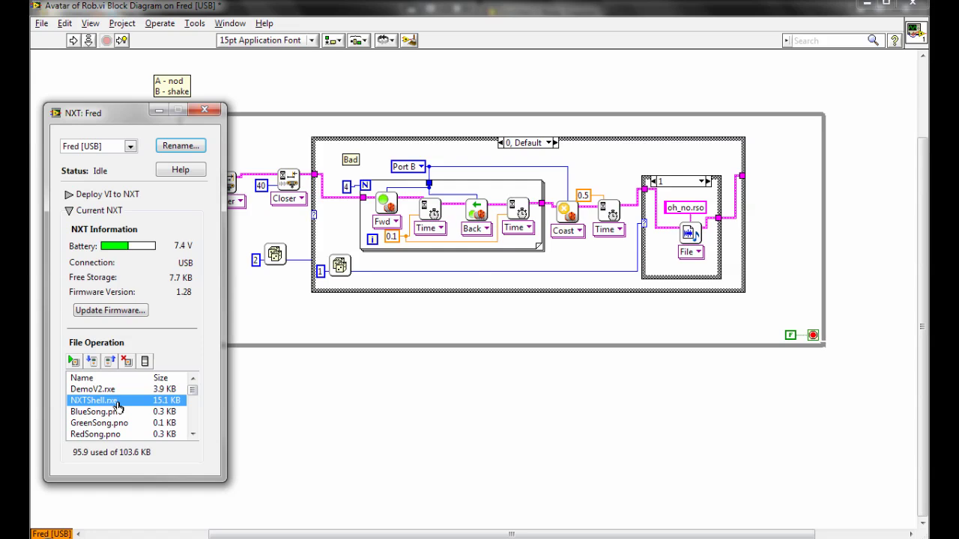
Step: Delete NXTShell.rxe so free storage reaches 22.8 KB, then scroll through the remaining files
{"action": "left_click", "coordinate": [127, 362]}
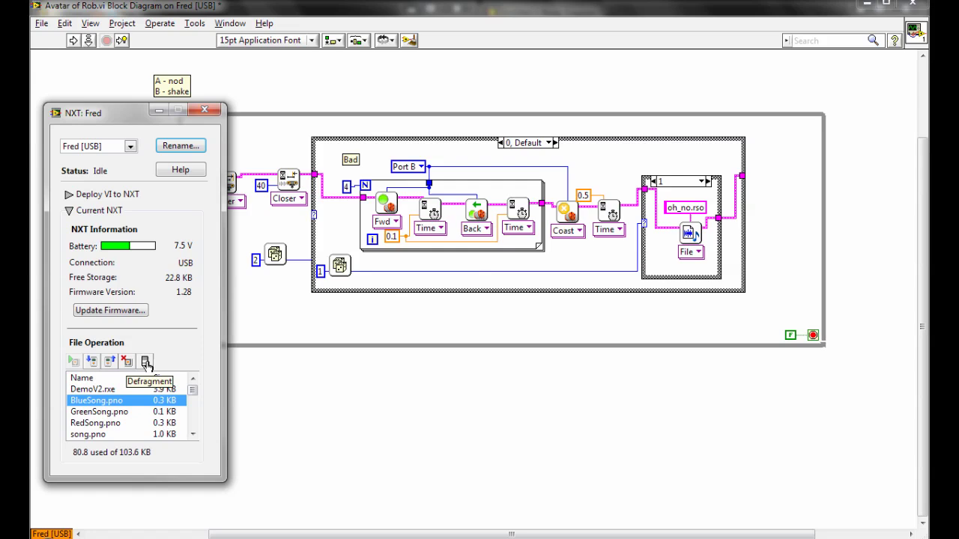
{"action": "left_click", "coordinate": [193, 434]}
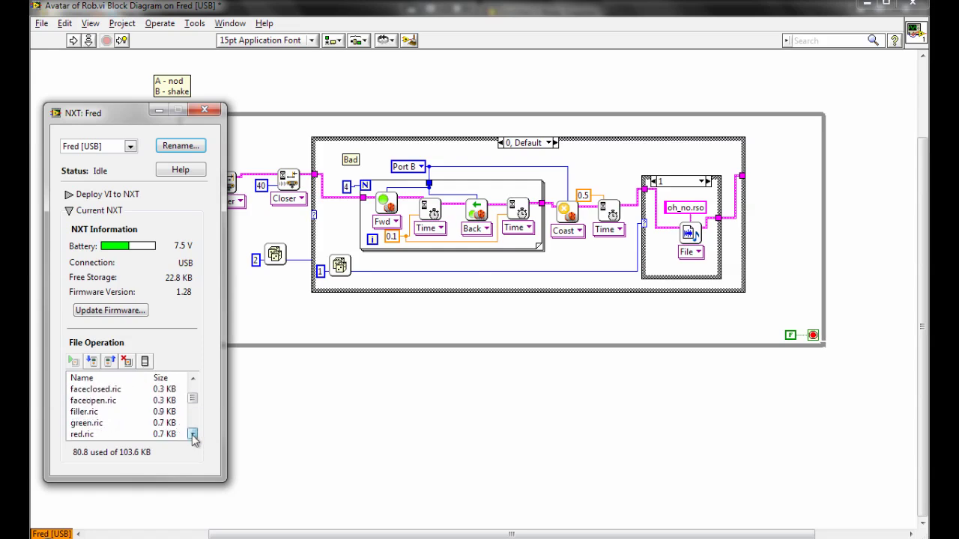
{"action": "left_click", "coordinate": [193, 434]}
{"action": "left_click", "coordinate": [193, 434]}
{"action": "left_click", "coordinate": [193, 434]}
{"action": "left_click", "coordinate": [192, 435]}
{"action": "left_click", "coordinate": [193, 435]}
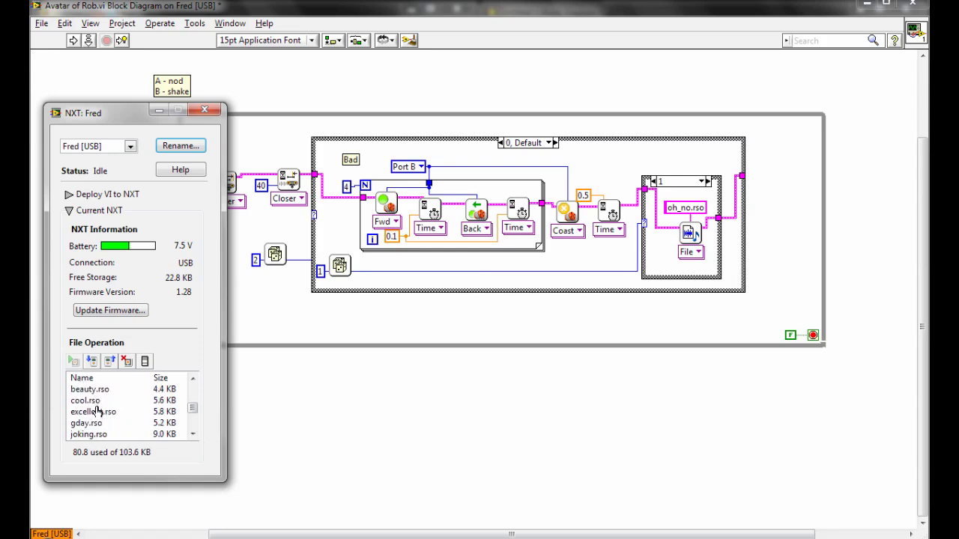
{"action": "left_click", "coordinate": [192, 435]}
{"action": "left_click", "coordinate": [193, 435]}
{"action": "left_click", "coordinate": [193, 435]}
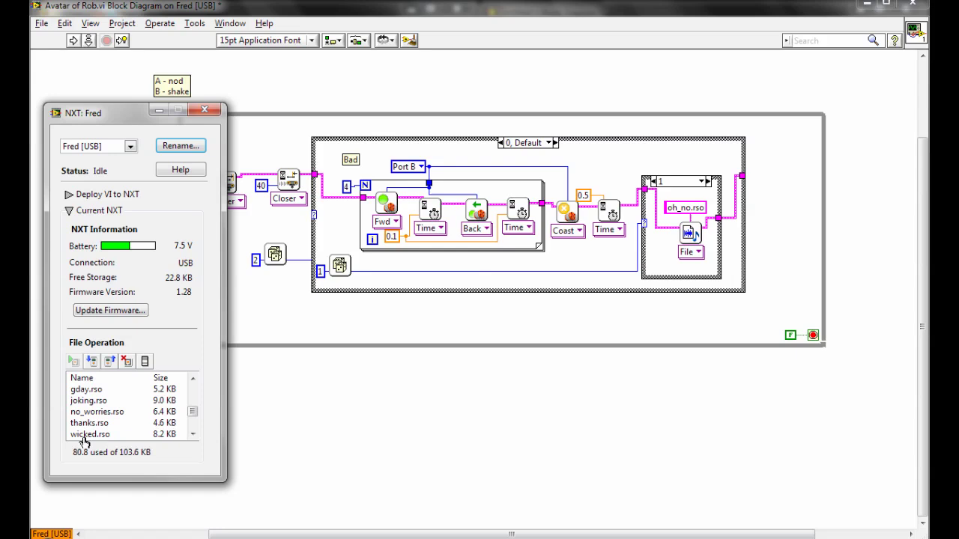
{"action": "mouse_move", "coordinate": [193, 411]}
{"action": "left_mouse_down"}
{"action": "mouse_move", "coordinate": [199, 419]}
{"action": "mouse_move", "coordinate": [193, 403]}
{"action": "left_mouse_up"}
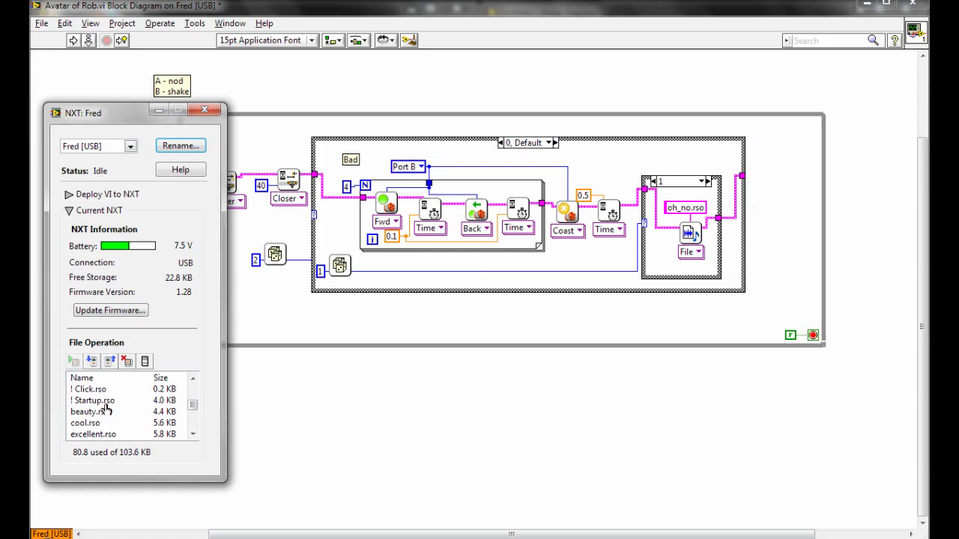
Step: Change the brick's NXT name from Fred to Eddy, then close the NXT Terminal
{"action": "left_click", "coordinate": [180, 146]}
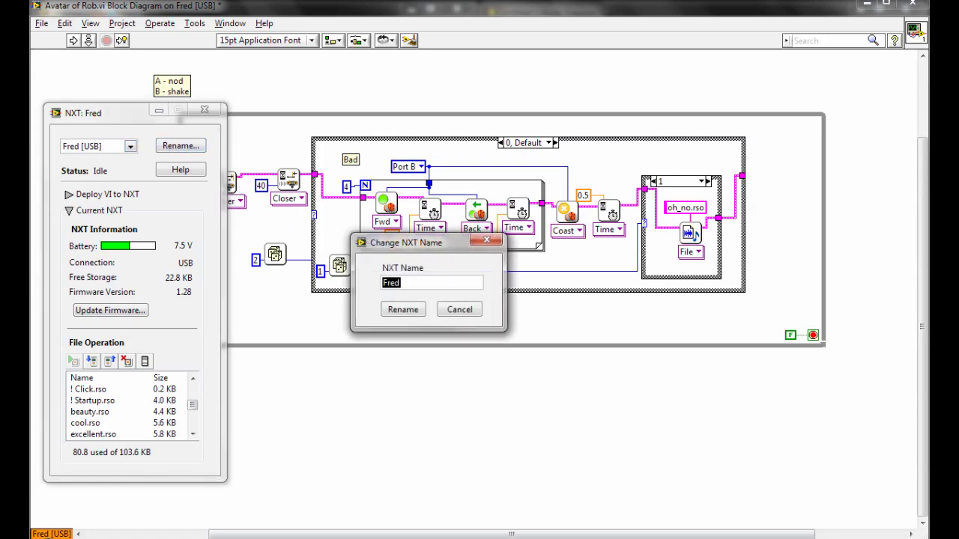
{"action": "type", "text": "Eddy"}
{"action": "left_click", "coordinate": [402, 309]}
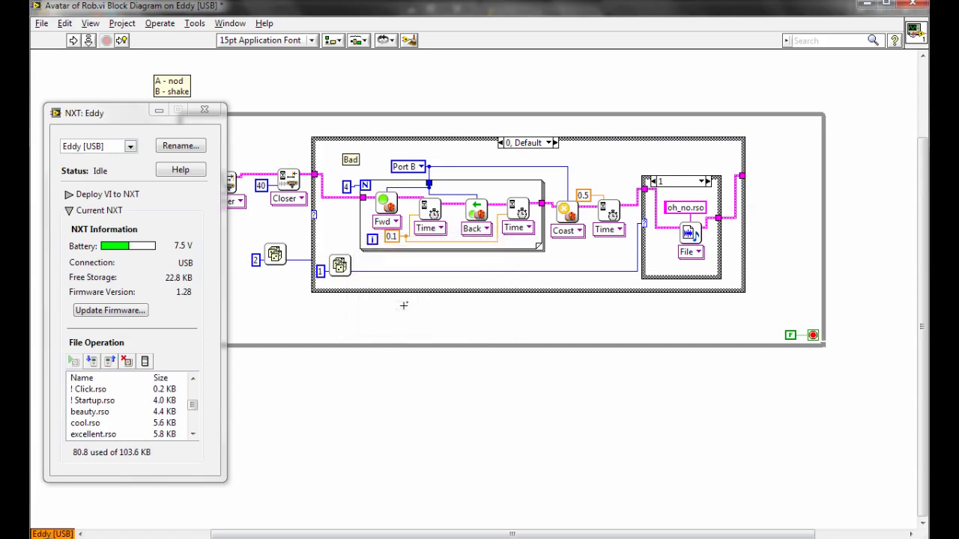
{"action": "left_click", "coordinate": [208, 111]}
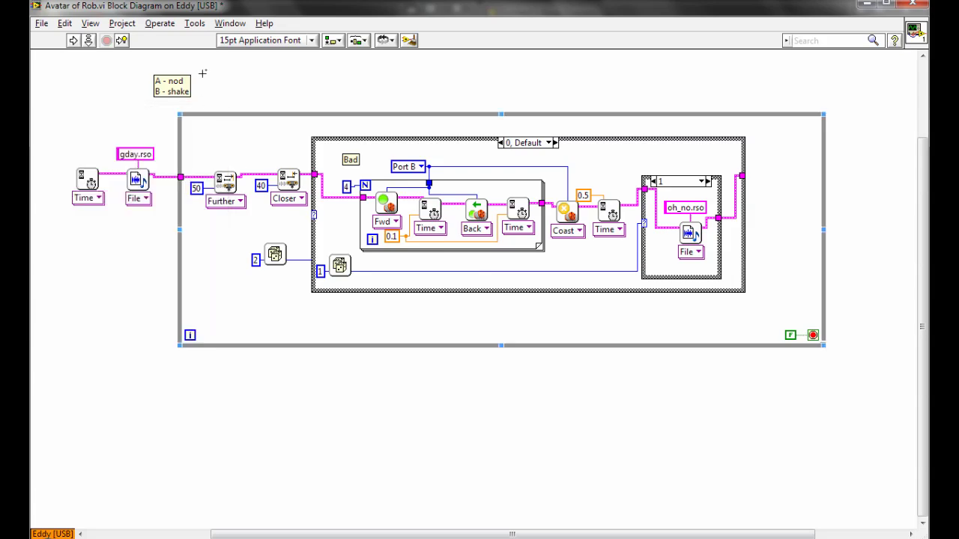
Step: Launch NXT Remote from Tools > NXT Applications, mirroring Eddy's My Files menu
{"action": "left_click", "coordinate": [197, 23]}
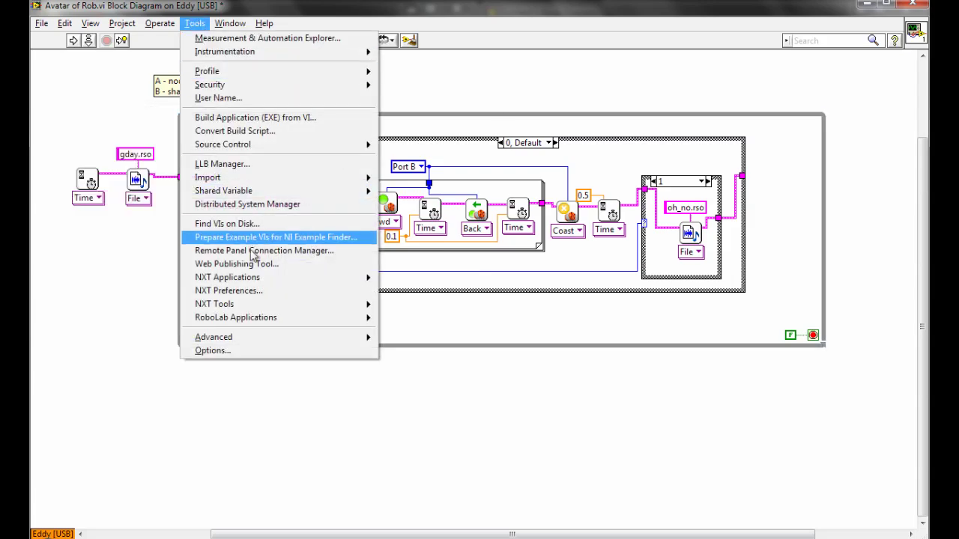
{"action": "mouse_move", "coordinate": [258, 279]}
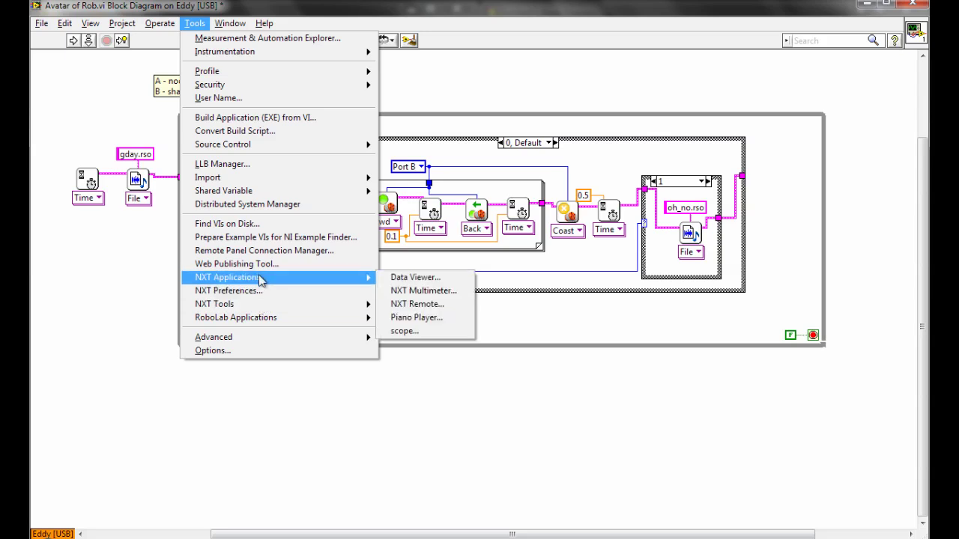
{"action": "left_click", "coordinate": [411, 305]}
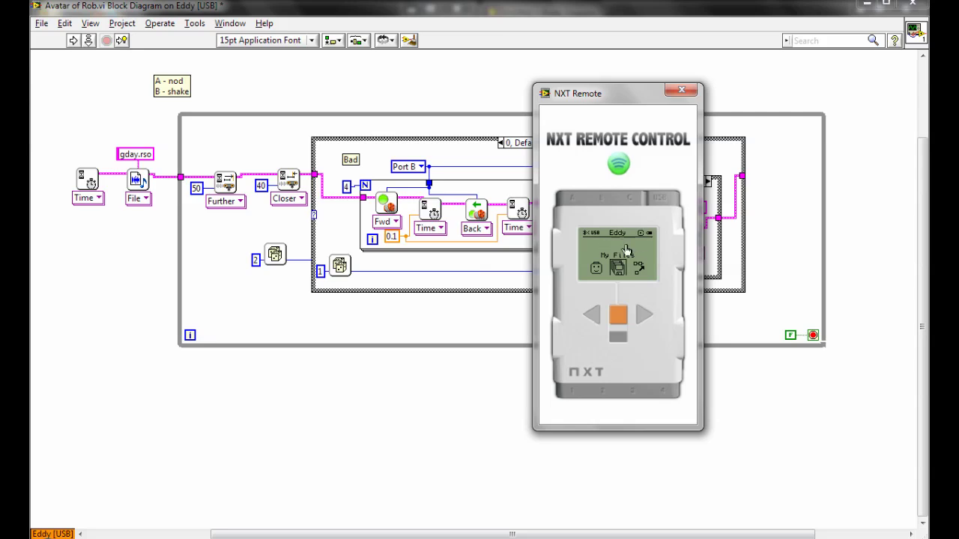
Step: Advance the brick's menu with the right arrow past NXT Program and Datalog to View
{"action": "left_click", "coordinate": [646, 317]}
{"action": "left_click", "coordinate": [645, 317]}
{"action": "left_click", "coordinate": [646, 317]}
{"action": "left_click", "coordinate": [643, 317]}
{"action": "left_click", "coordinate": [643, 317]}
{"action": "left_click", "coordinate": [643, 317]}
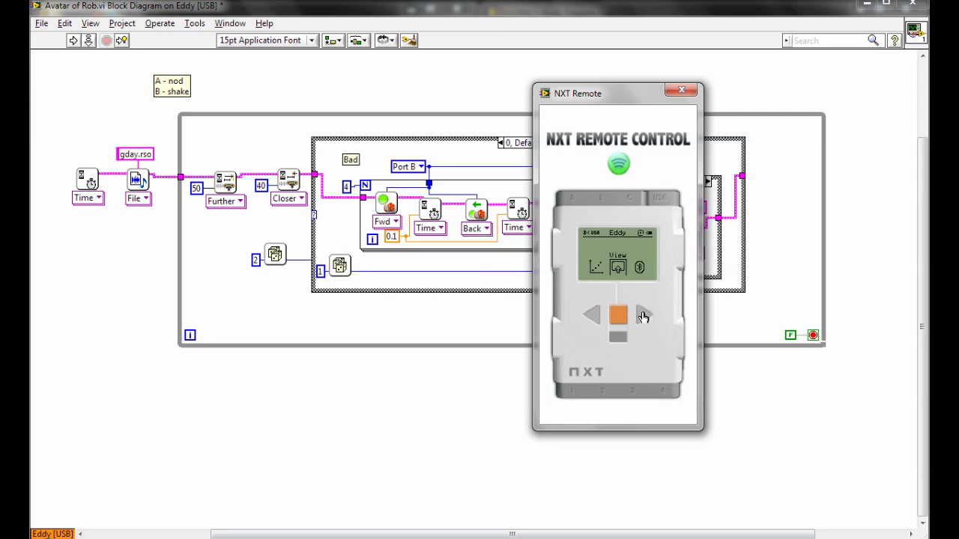